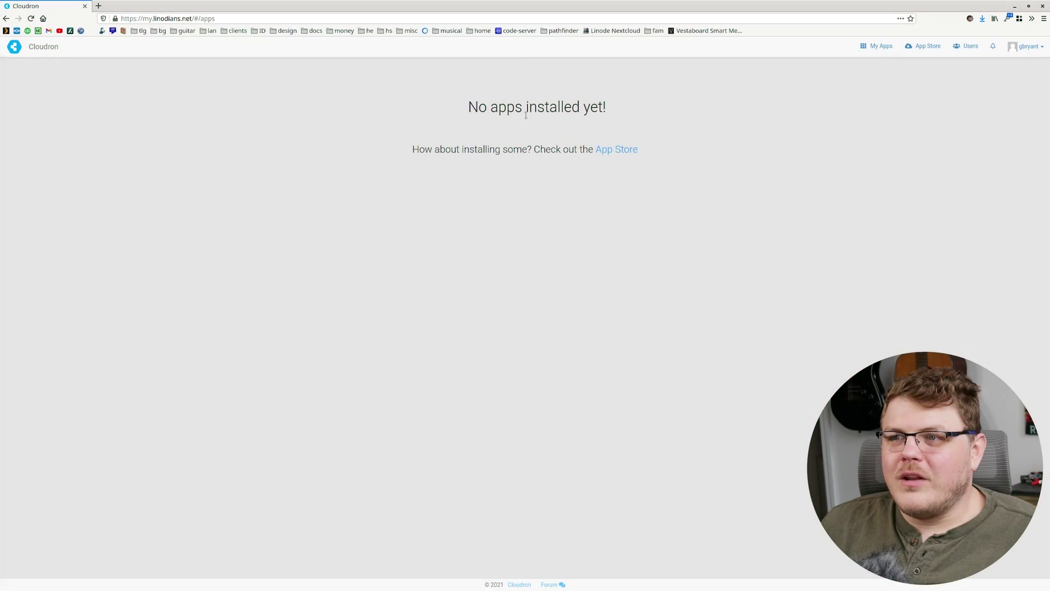
# Step: Find Mastodon in the App Store and open its details (version 3.3.0, 1.5 GB memory)
pyautogui.click(929, 47)
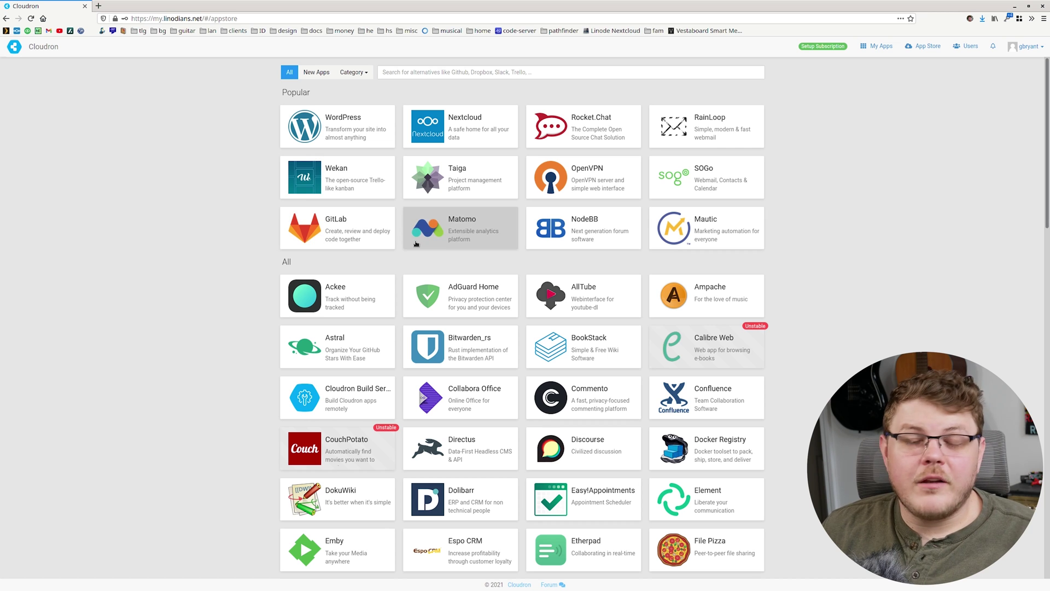
pyautogui.scroll(-1, 449, 301)
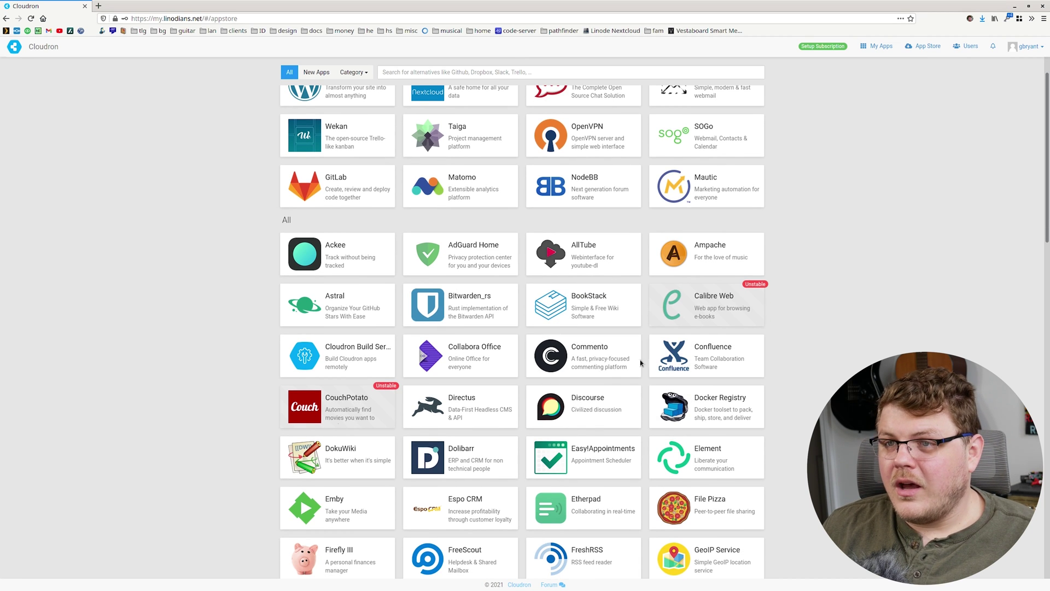
pyautogui.scroll(-3, 449, 326)
pyautogui.scroll(-3, 474, 337)
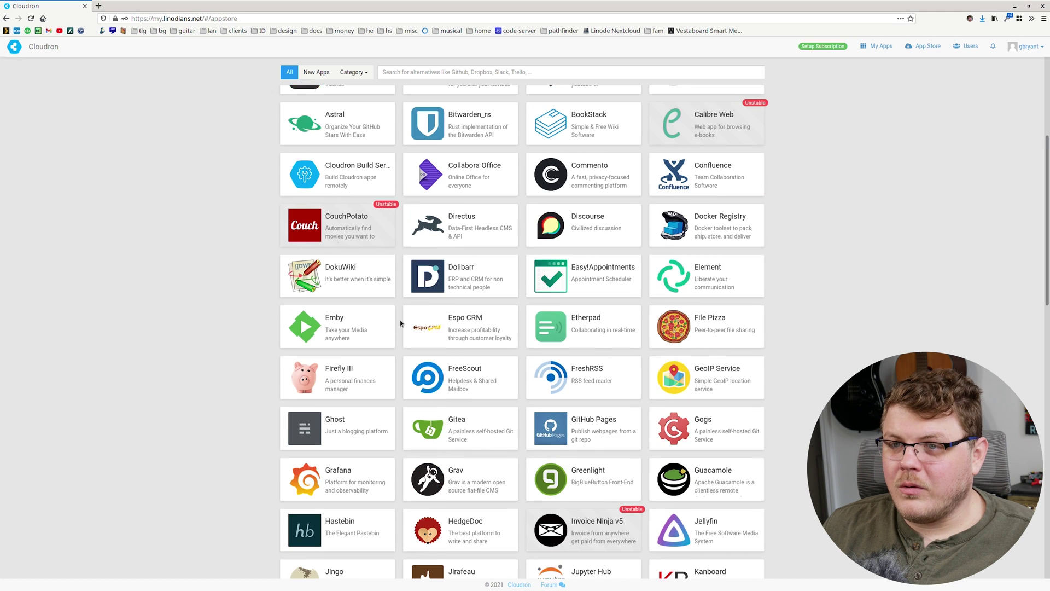
pyautogui.scroll(-5, 575, 315)
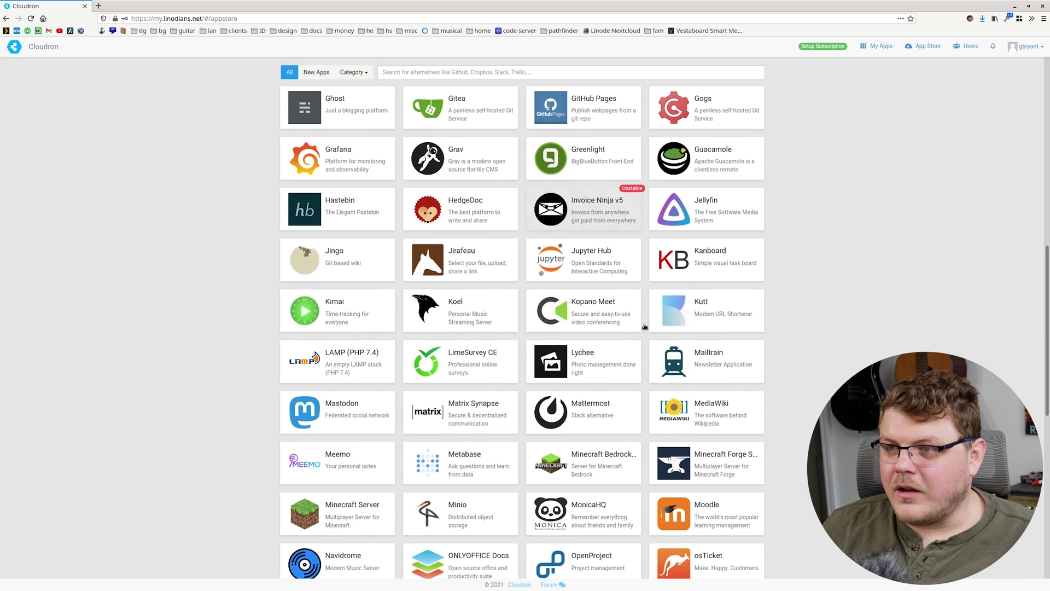
pyautogui.scroll(-4, 576, 311)
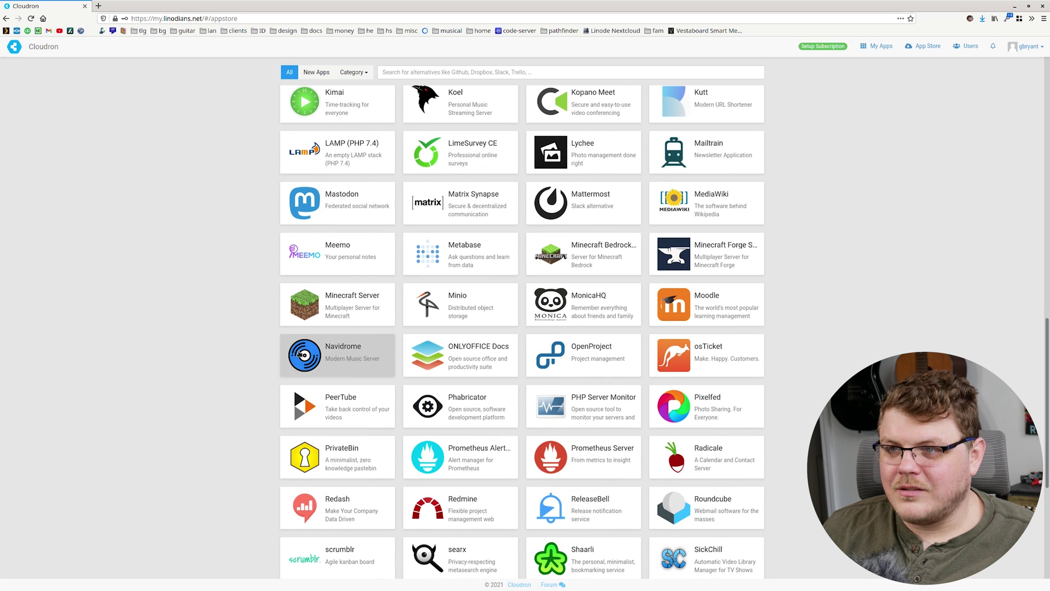
pyautogui.scroll(1, 586, 255)
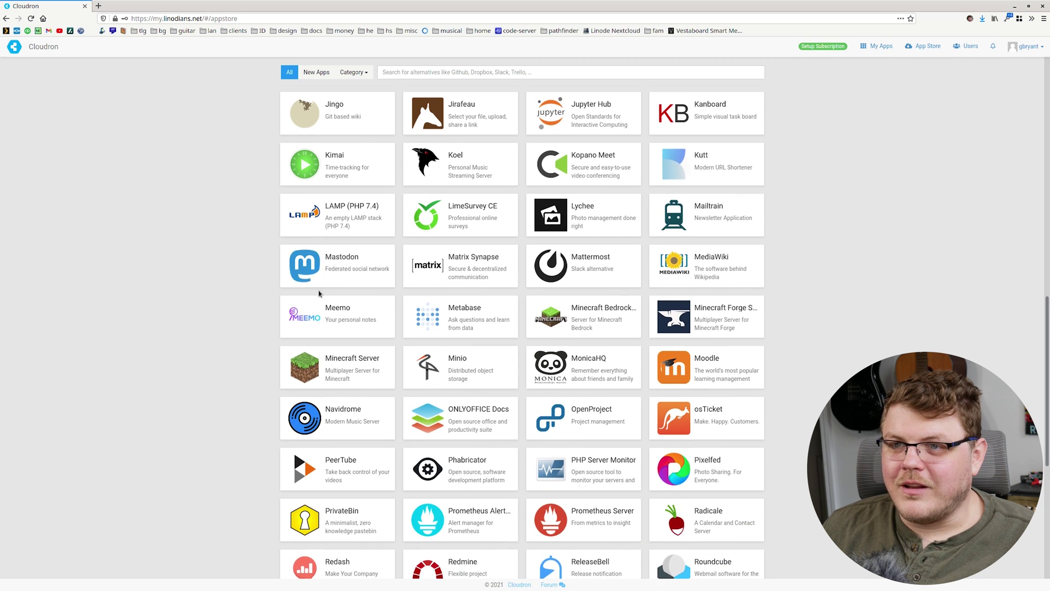
pyautogui.scroll(1, 332, 277)
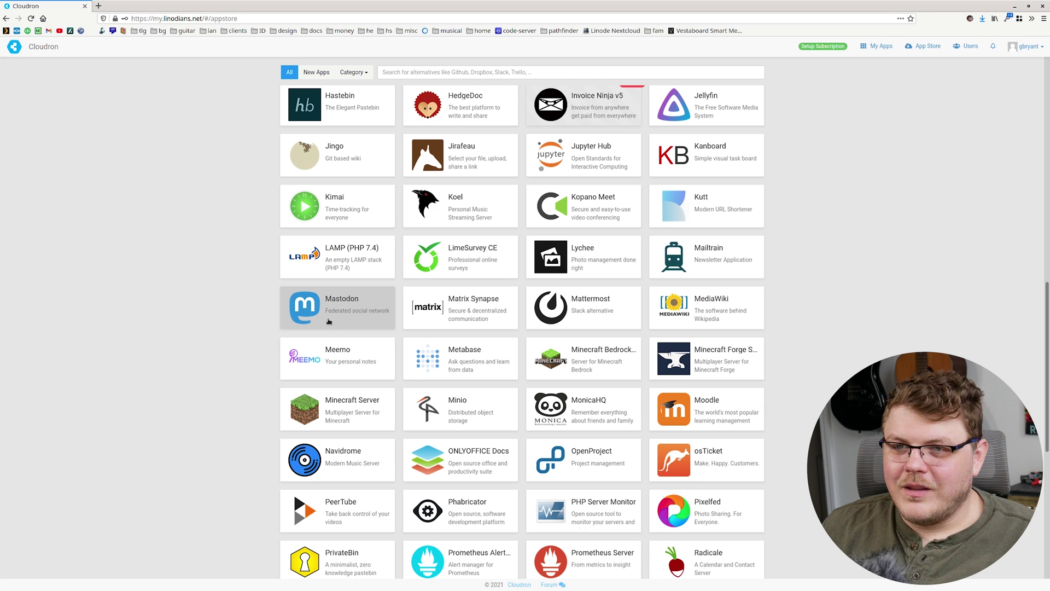
pyautogui.click(329, 312)
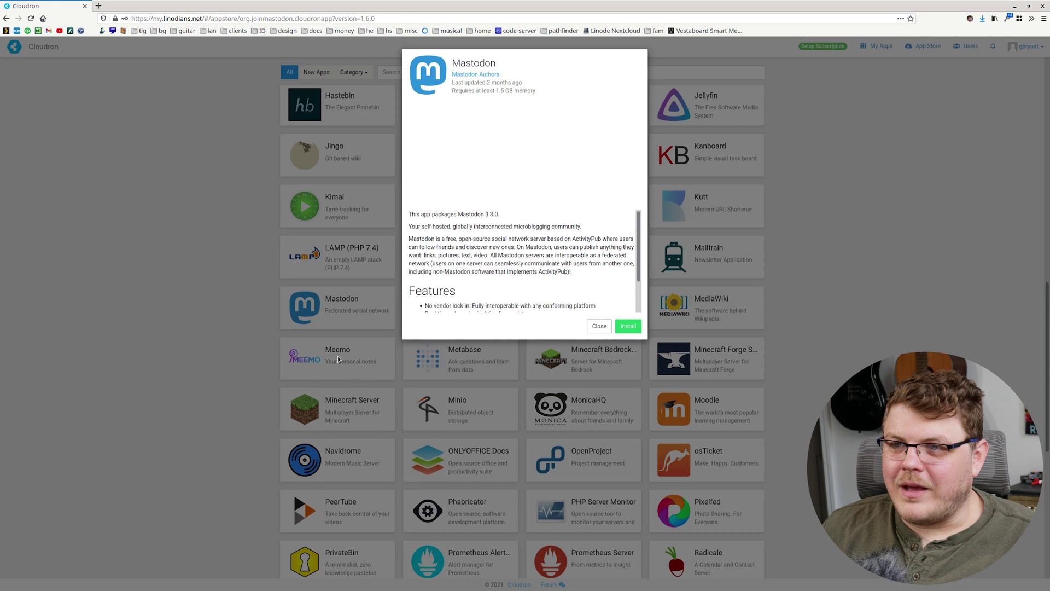
# Step: Install Mastodon at location pub on linodians.net, allowing all Cloudron users
pyautogui.click(629, 327)
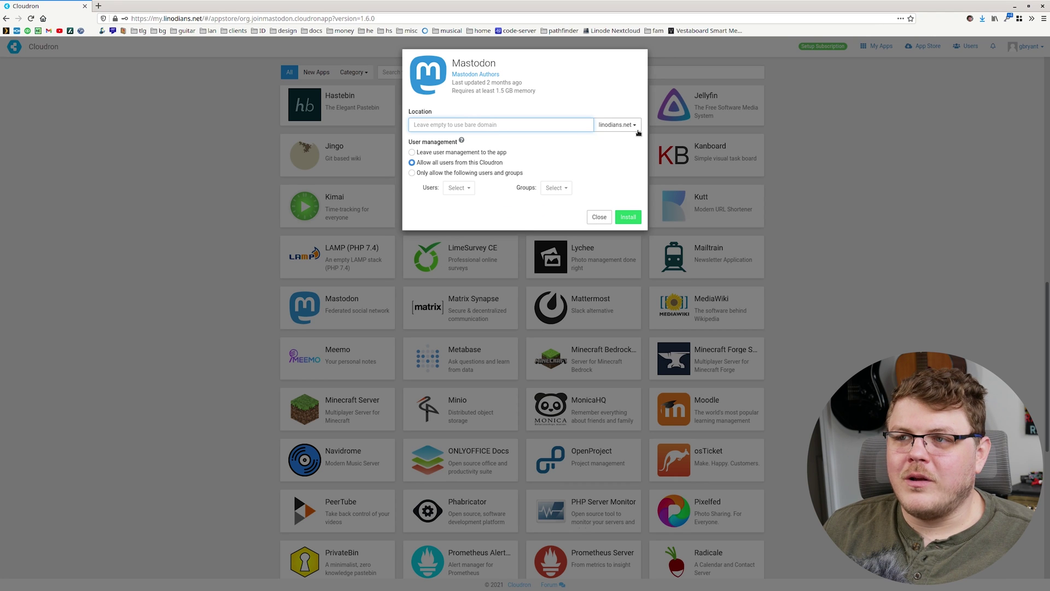
pyautogui.click(621, 127)
pyautogui.click(600, 140)
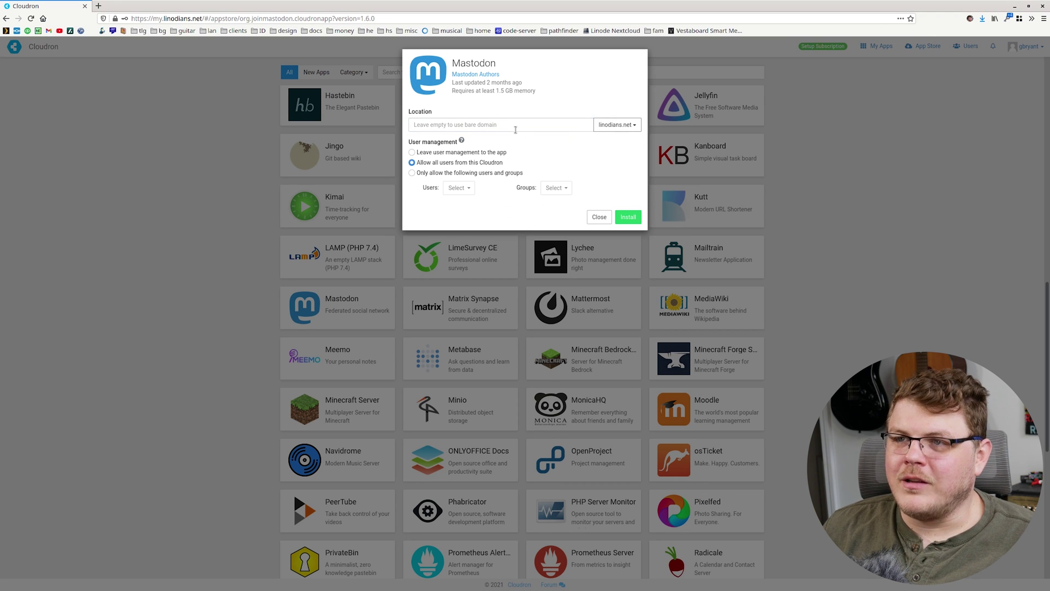
pyautogui.click(514, 130)
pyautogui.write('puib')
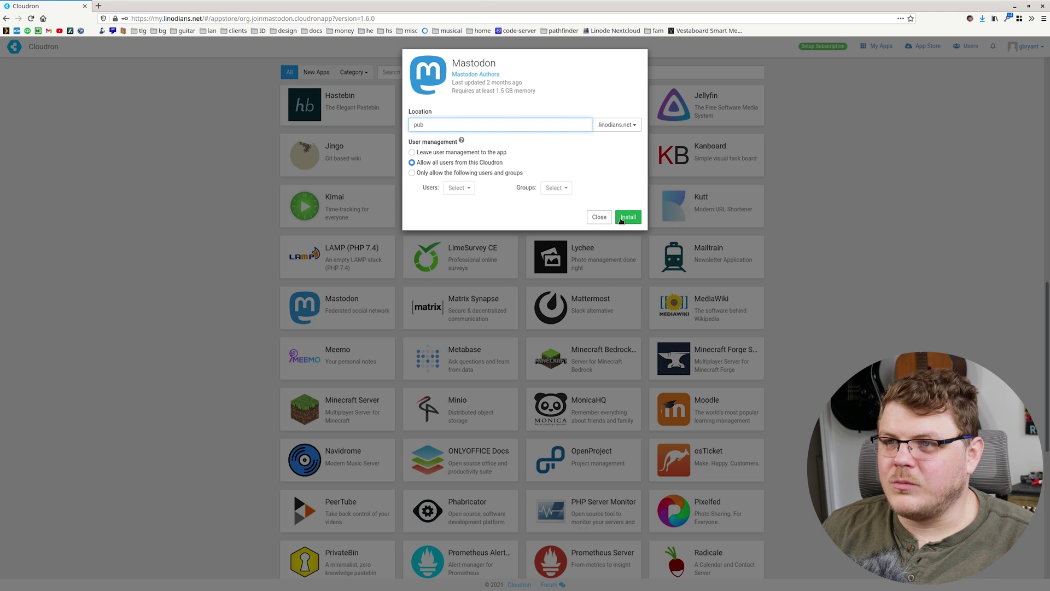
pyautogui.click(628, 220)
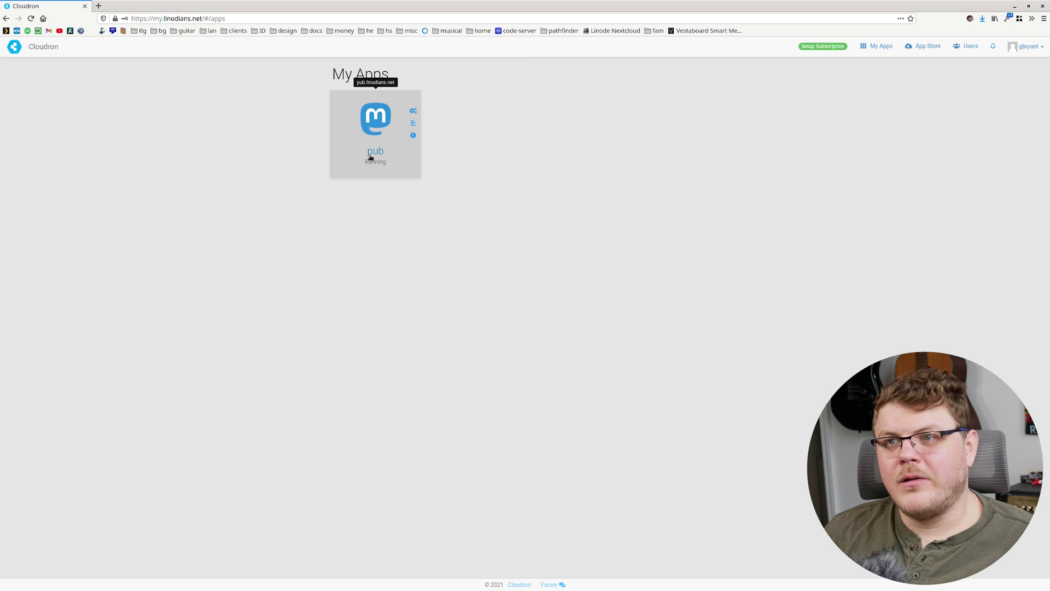
# Step: Open the installed pub app and acknowledge its User Directory post-install instructions
pyautogui.click(372, 157)
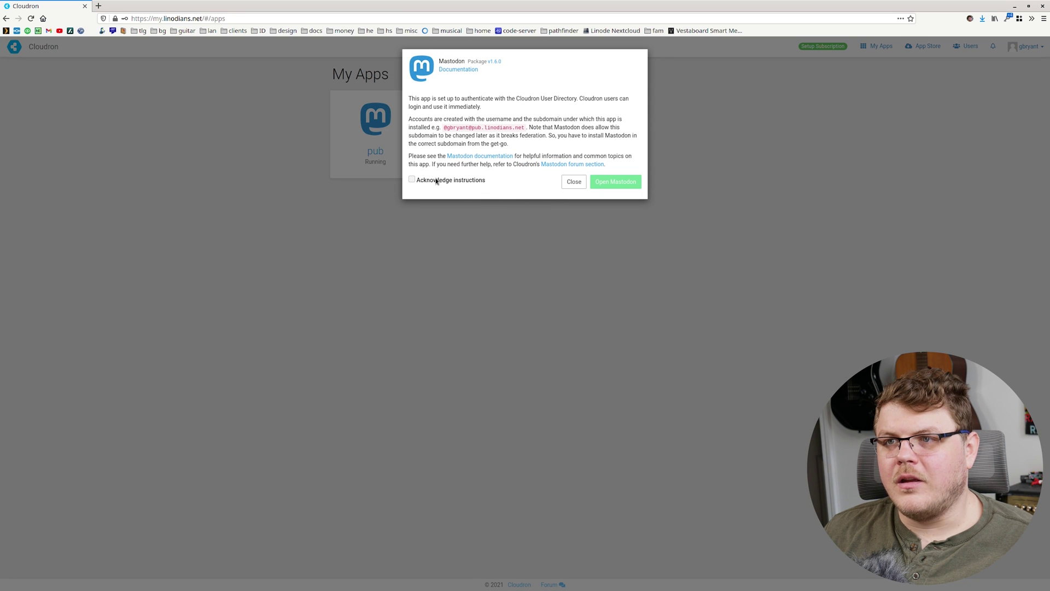
pyautogui.click(434, 183)
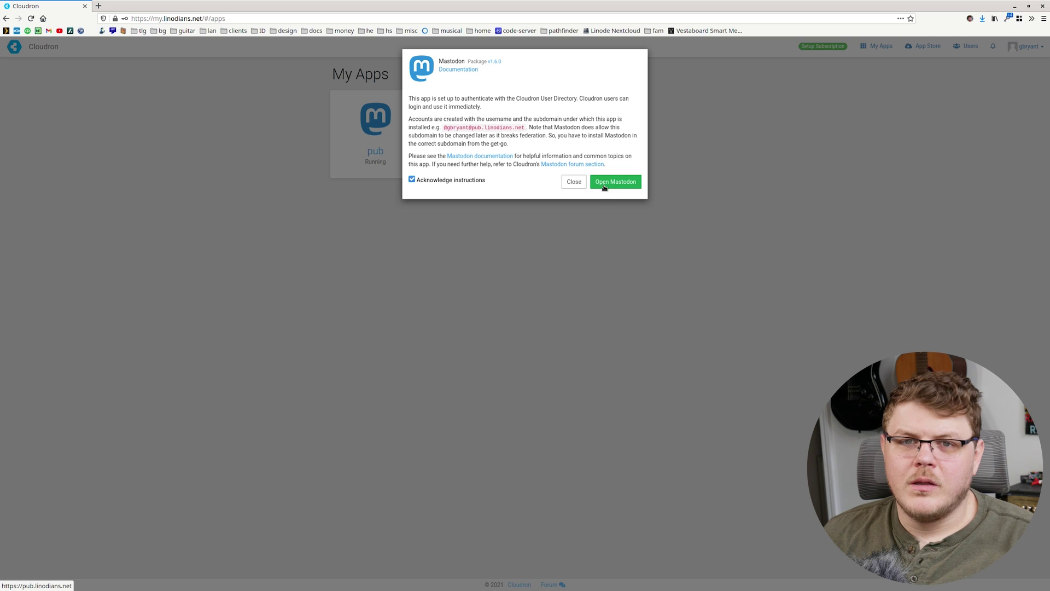
# Step: Launch pub.linodians.net in a new tab, reload the blank page, and advance past First steps
pyautogui.click(612, 185)
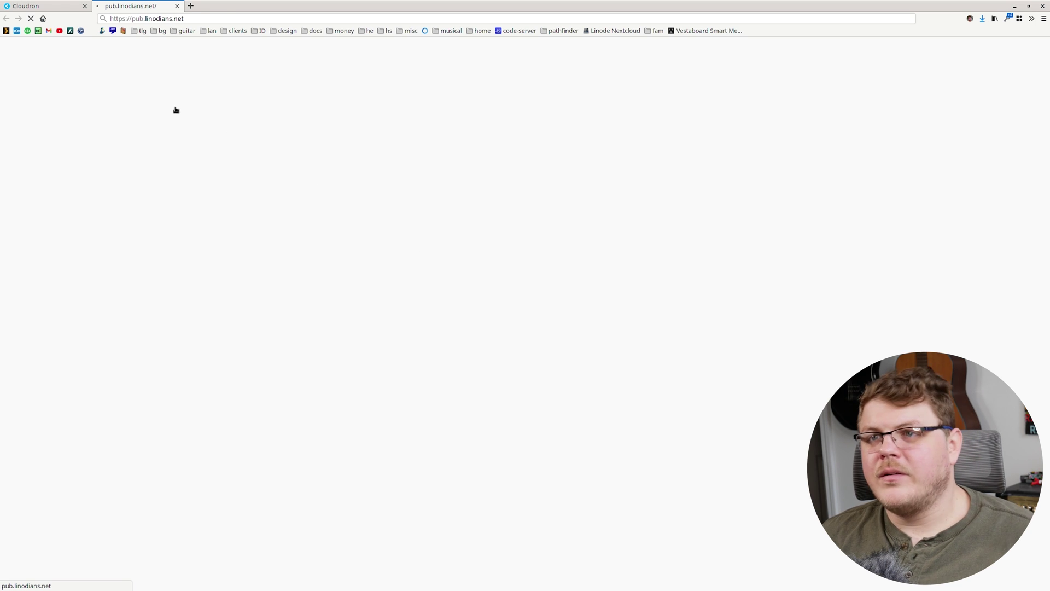
pyautogui.press('Return')
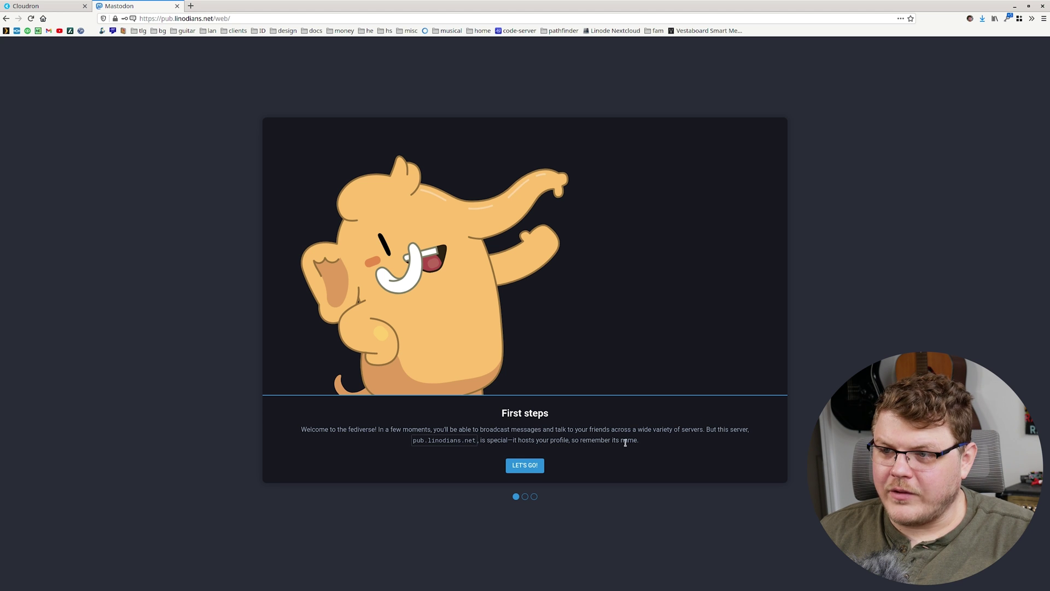
pyautogui.click(525, 465)
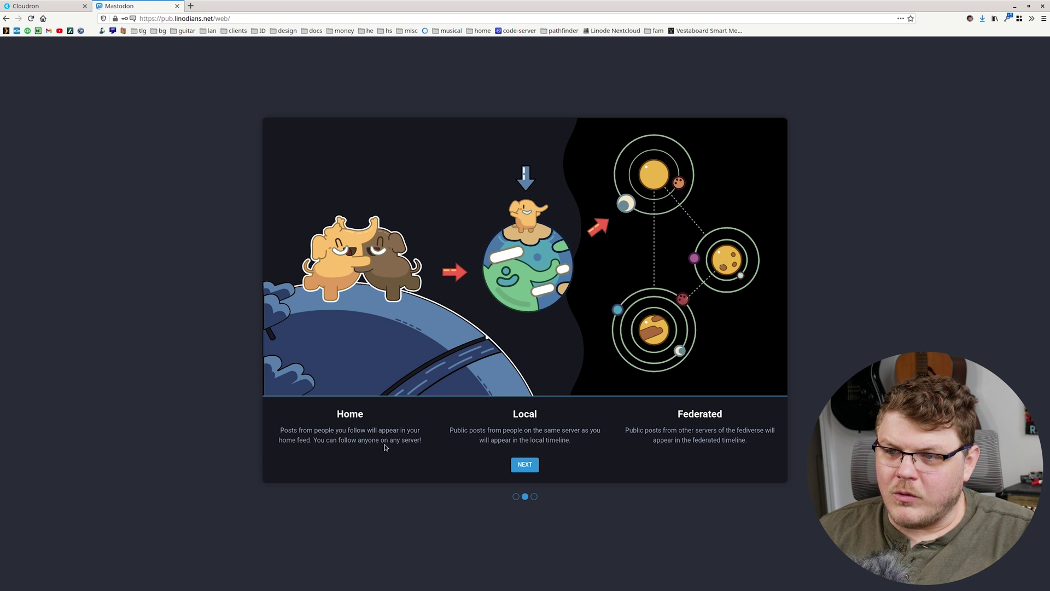
# Step: Step through the timelines and Reply/Boost/Favourite slides to finish the tutorial
pyautogui.moveTo(462, 430); pyautogui.dragTo(533, 431)
pyautogui.click(561, 441)
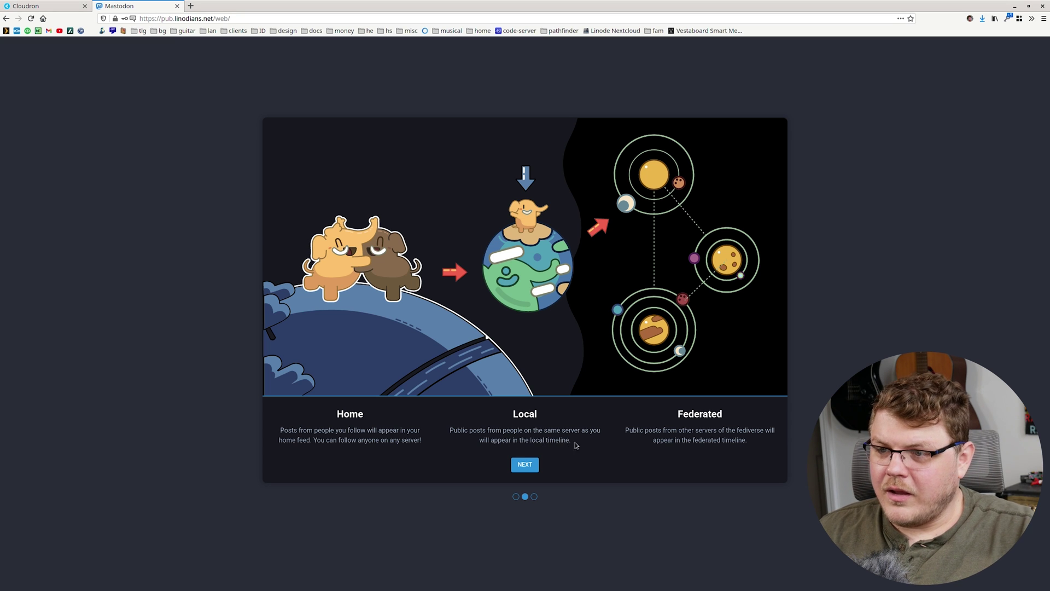
pyautogui.moveTo(629, 430); pyautogui.dragTo(716, 431)
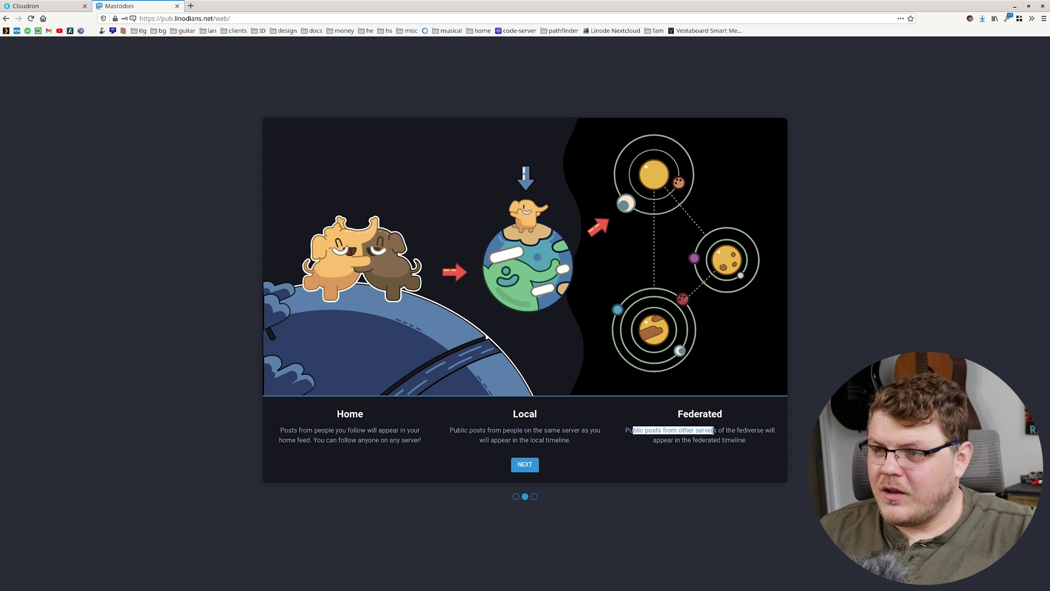
pyautogui.click(745, 440)
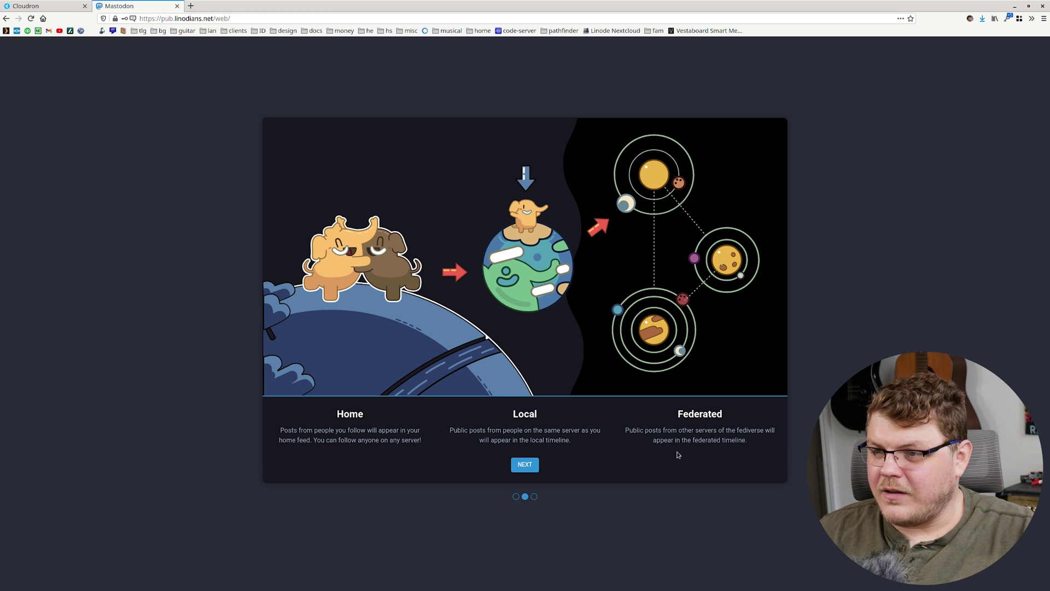
pyautogui.click(531, 465)
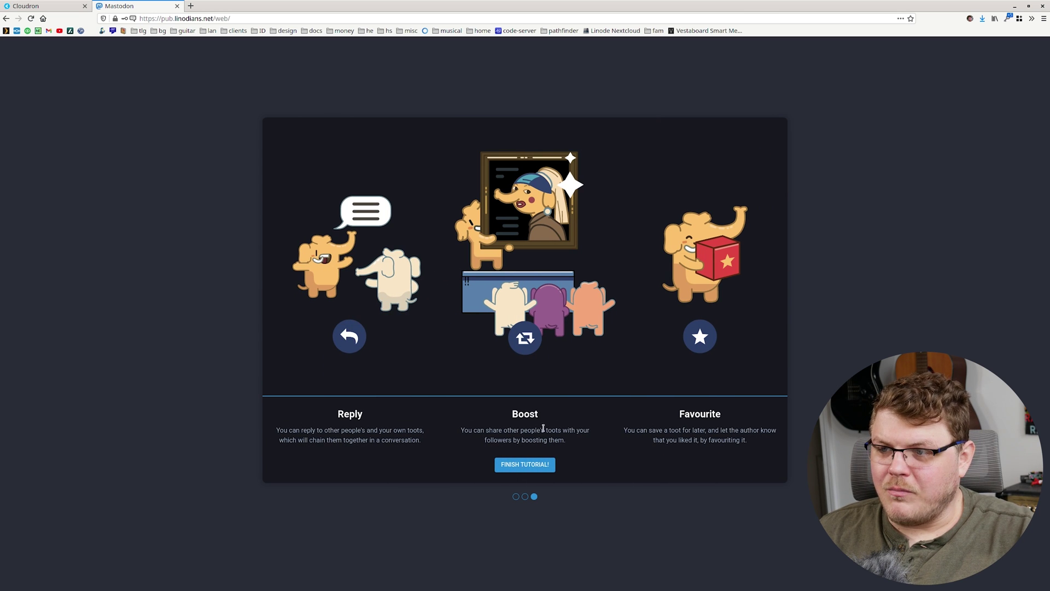
pyautogui.click(517, 463)
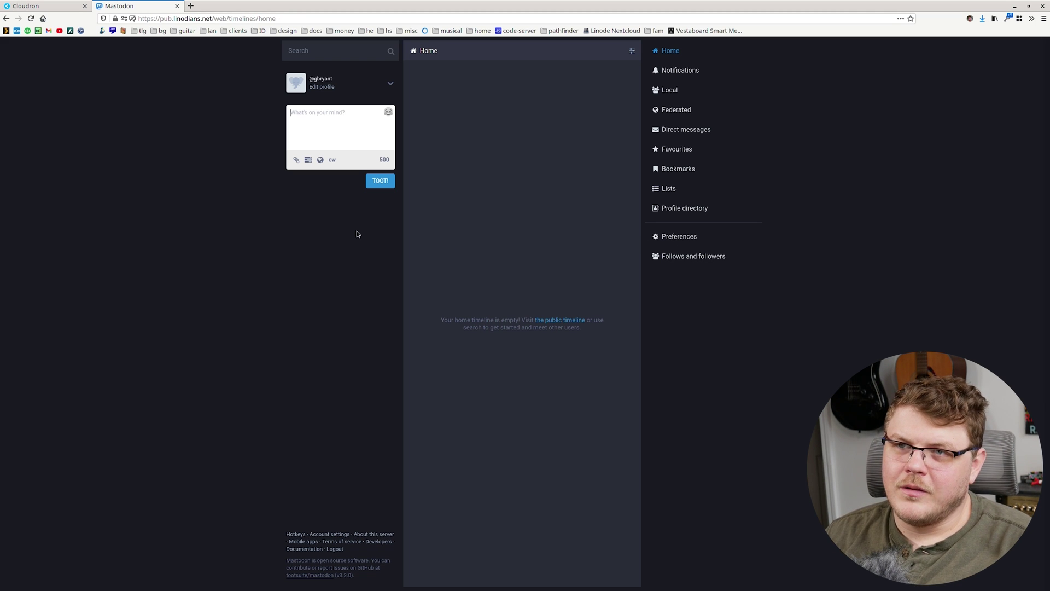
# Step: Toot "Hey guys! I'm new this" and view it on your profile, now showing 1 Toot
pyautogui.write('Hel')
pyautogui.press('BackSpace')
pyautogui.press('BackSpace')
pyautogui.press('BackSpace')
pyautogui.write('He')
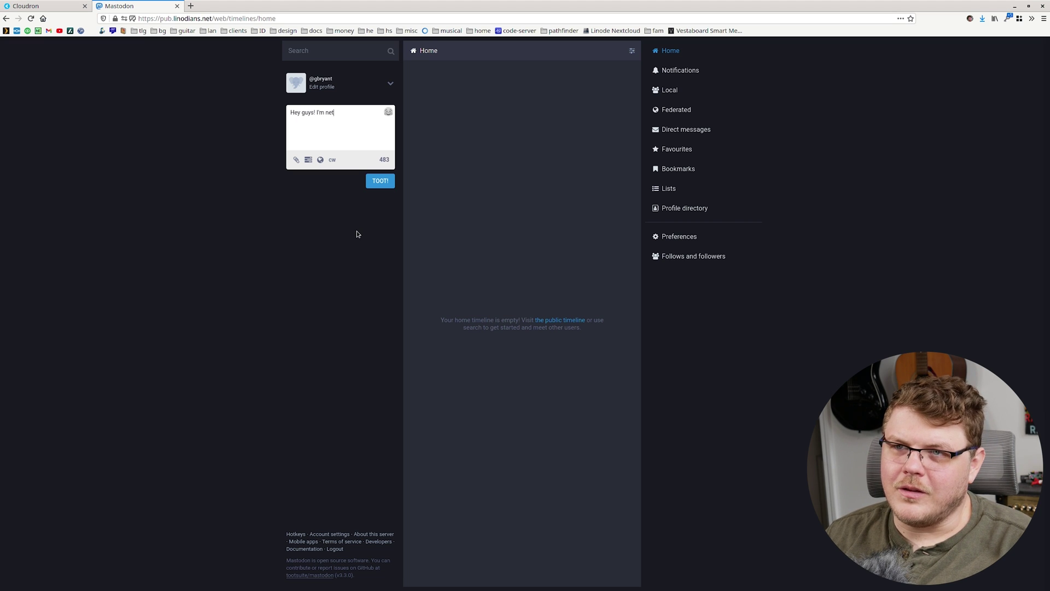
pyautogui.write("y guys! I'm new this fediverse!")
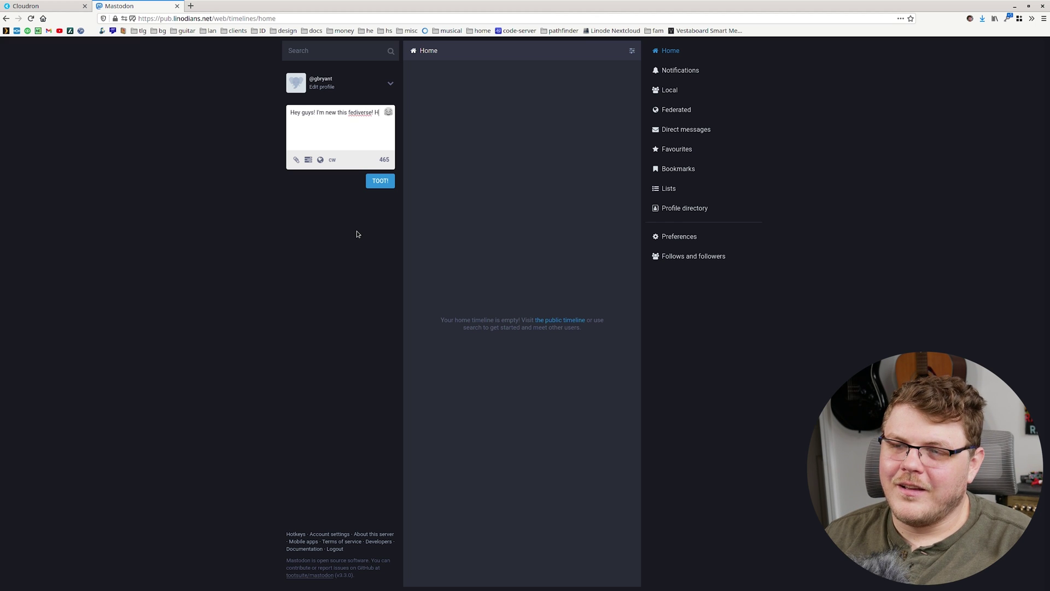
pyautogui.hotkey('ctrl', 'Return')
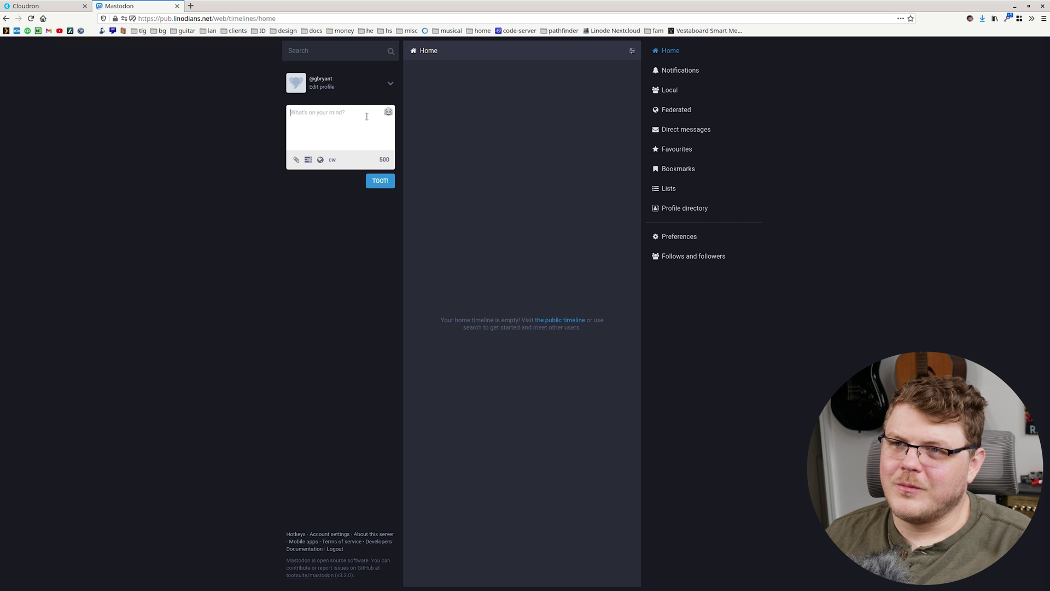
pyautogui.click(322, 79)
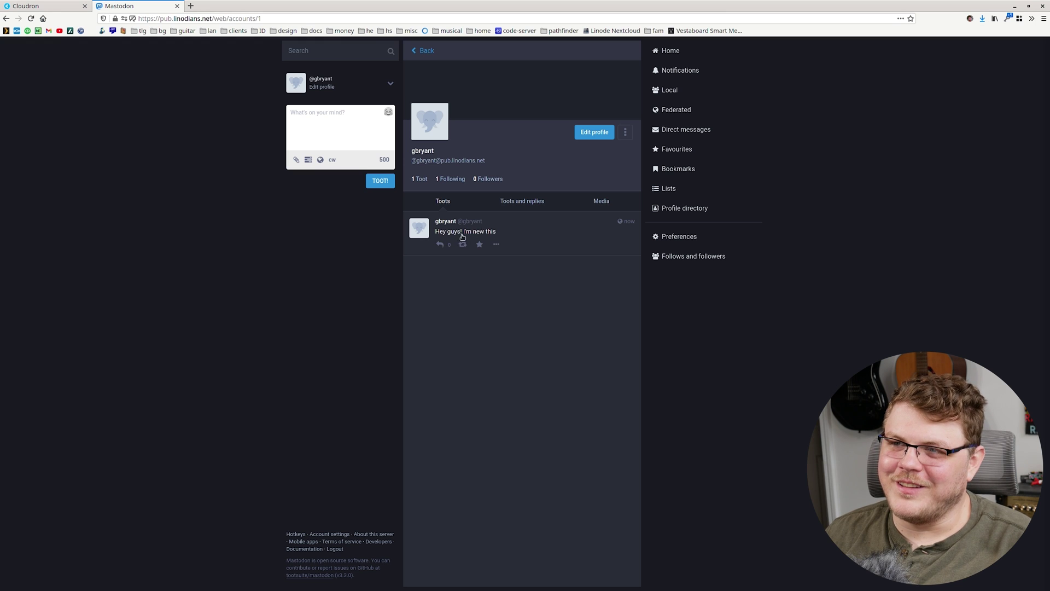
# Step: Open the first toot, favourite and boost it, then return to the Home timeline
pyautogui.click(520, 235)
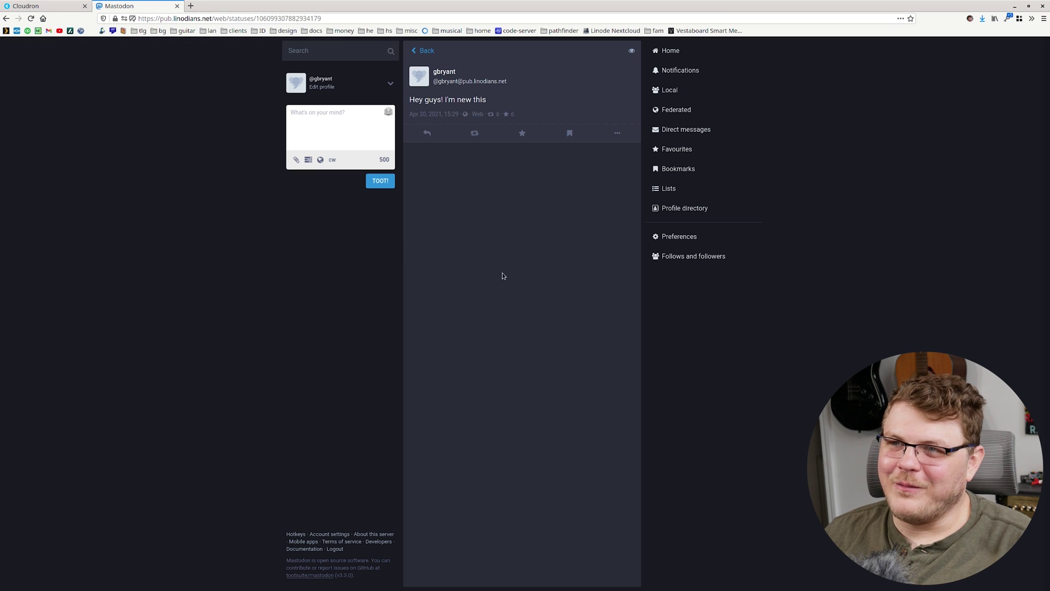
pyautogui.click(522, 133)
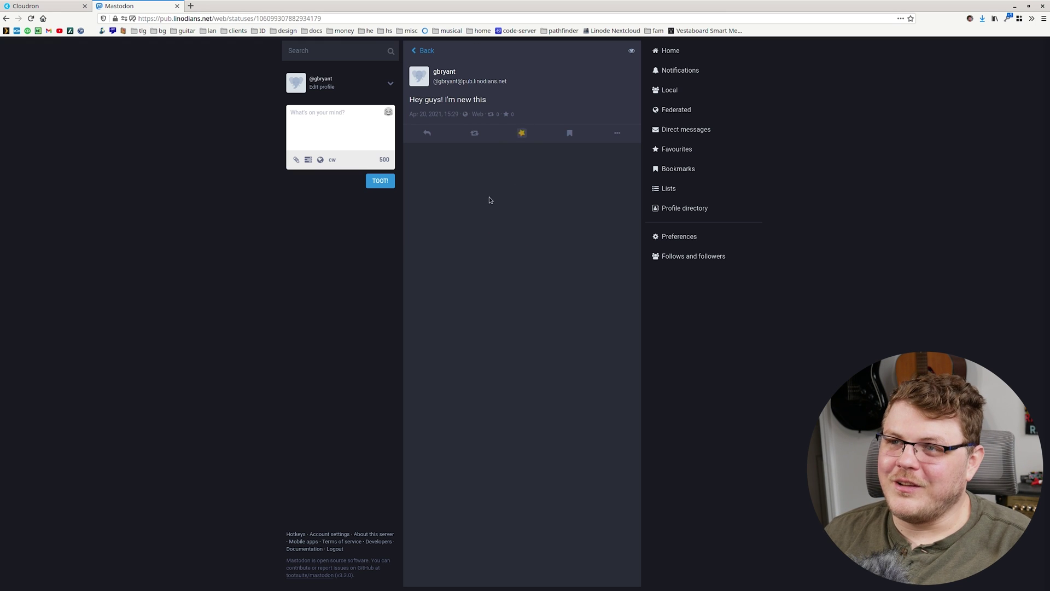
pyautogui.click(474, 133)
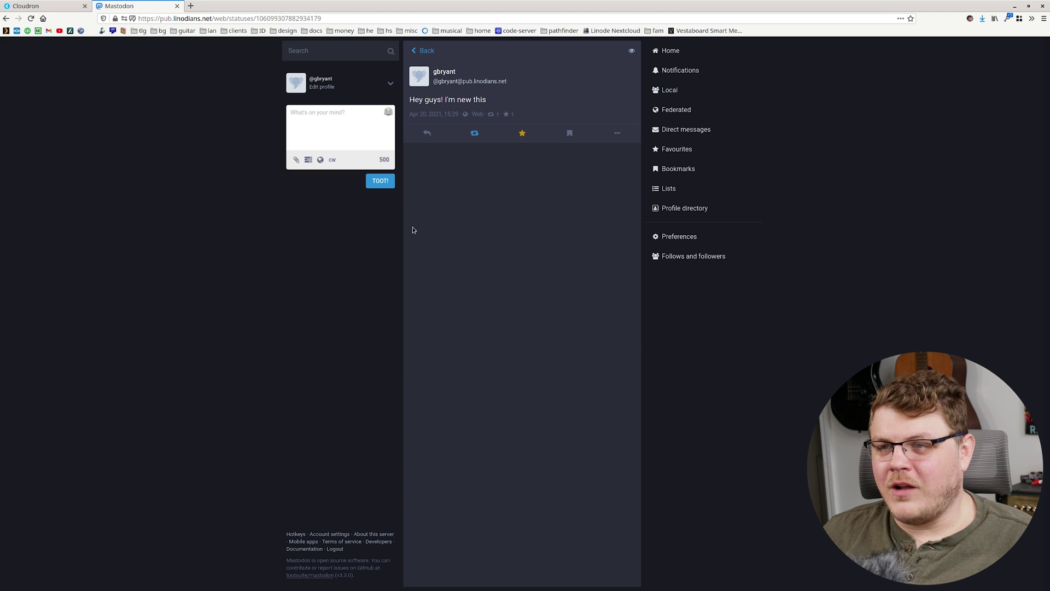
pyautogui.click(670, 50)
pyautogui.click(334, 49)
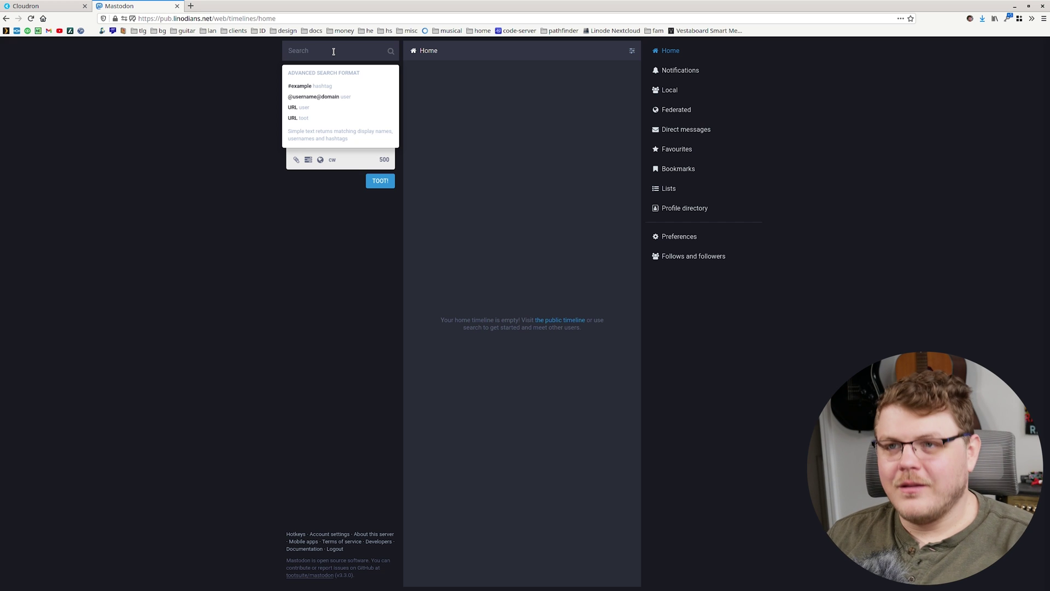
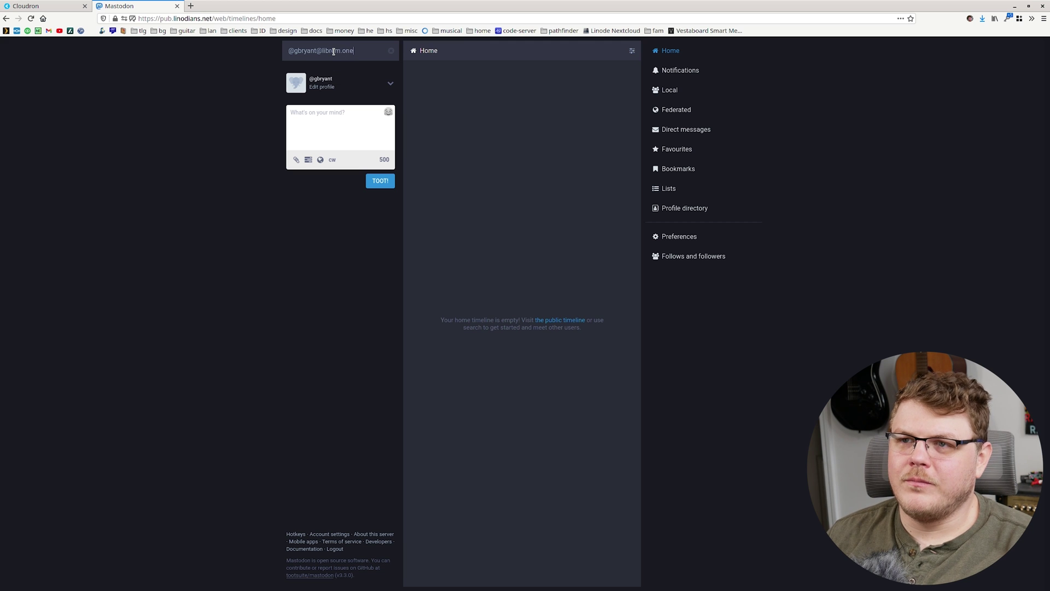
# Step: Search for and follow the librem.one remote account, then try the admin dashboard
pyautogui.press('Return')
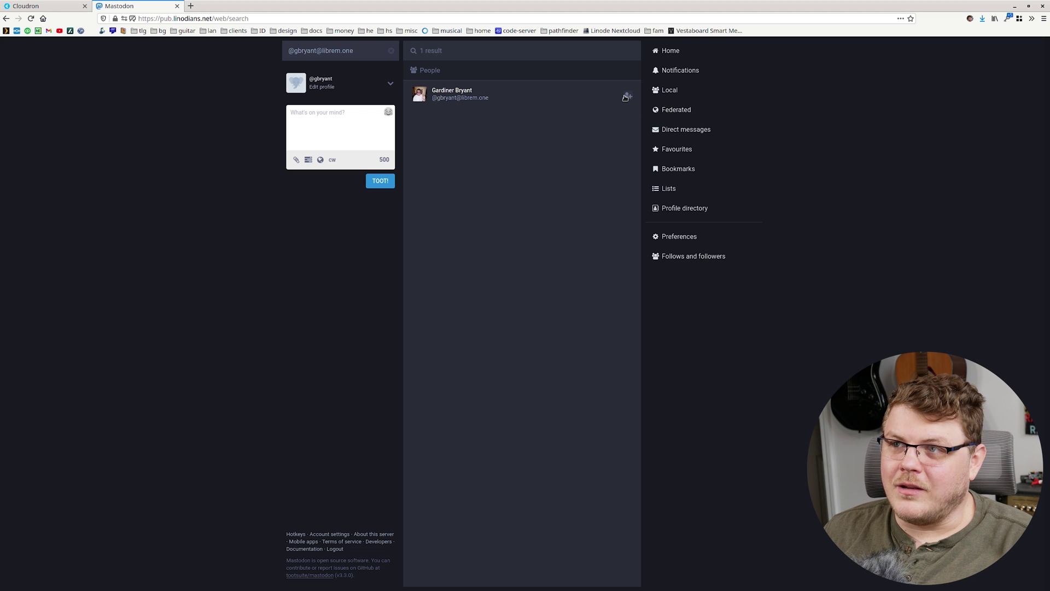
pyautogui.click(454, 96)
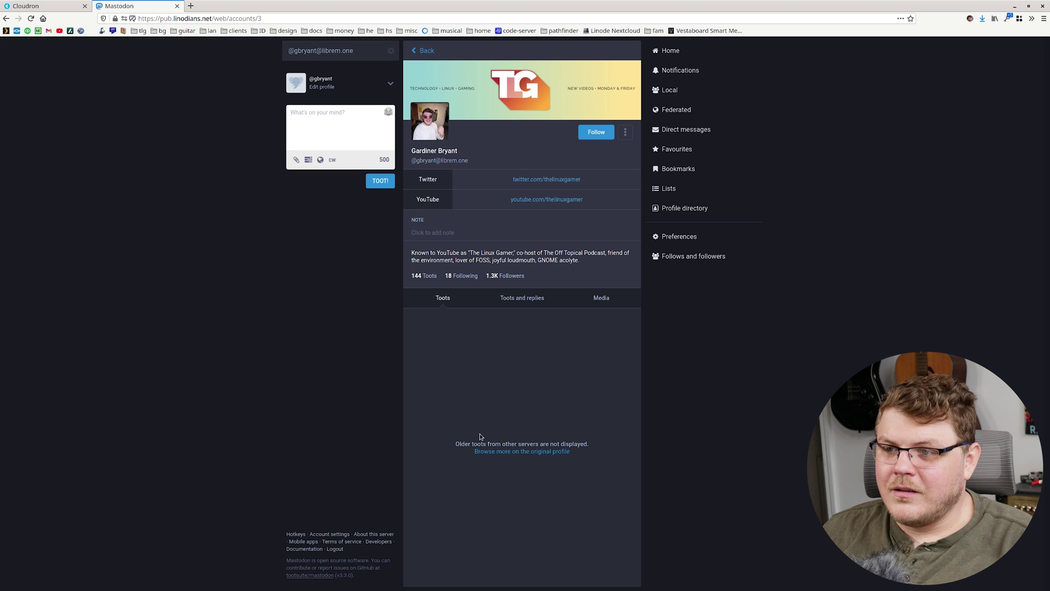
pyautogui.moveTo(468, 443); pyautogui.dragTo(559, 445)
pyautogui.click(582, 444)
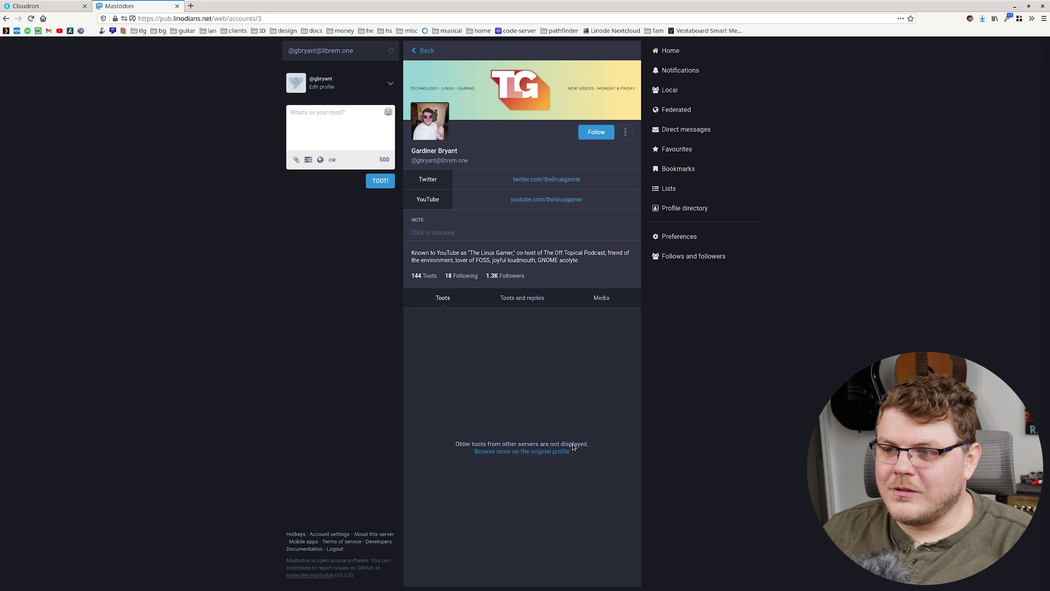
pyautogui.click(596, 133)
pyautogui.hotkey('alt', 'Left')
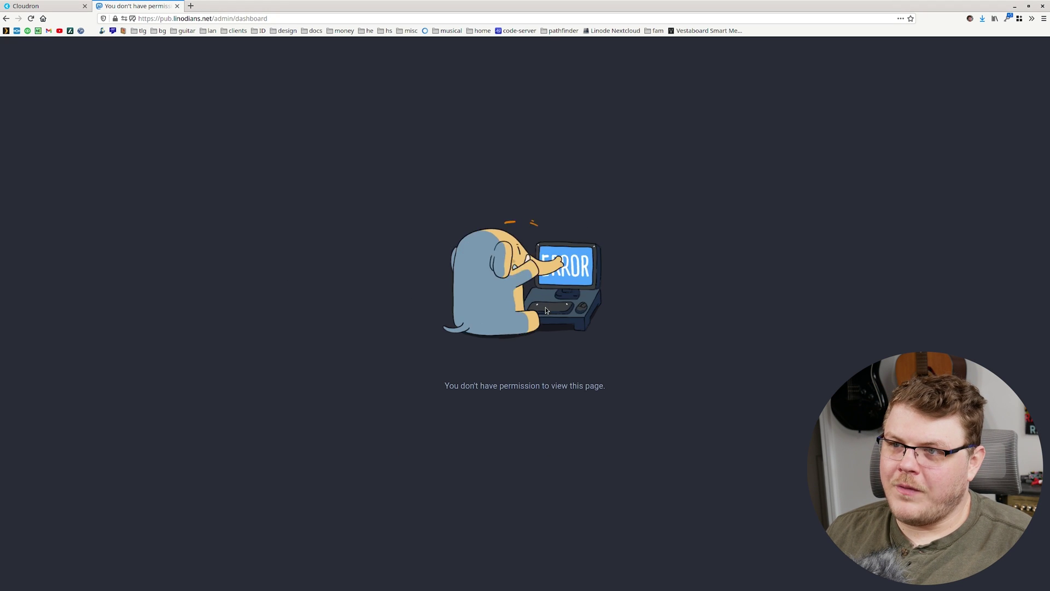
pyautogui.hotkey('alt', 'Left')
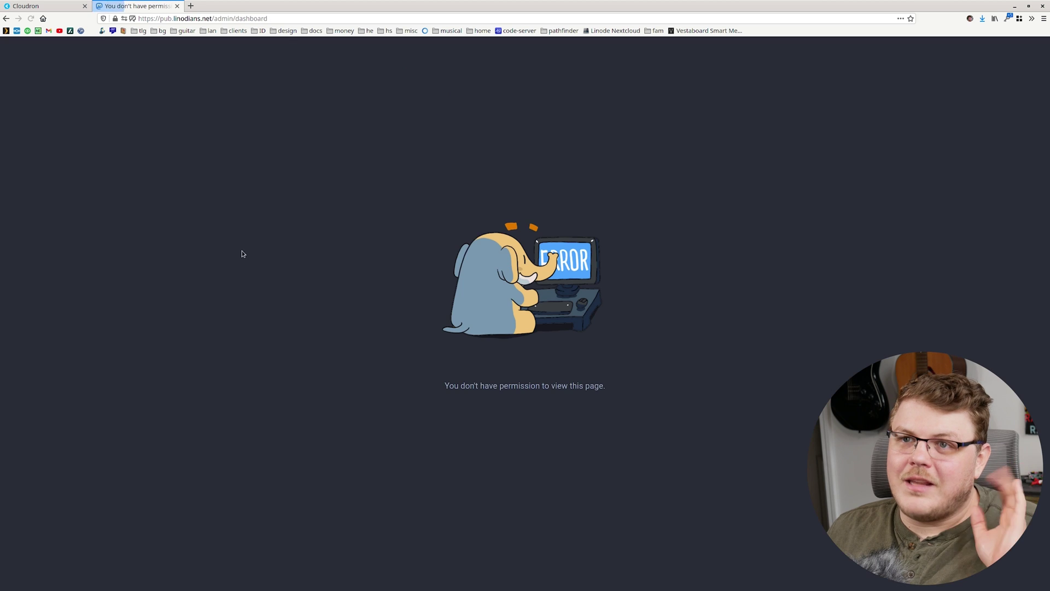
pyautogui.hotkey('alt', 'Right')
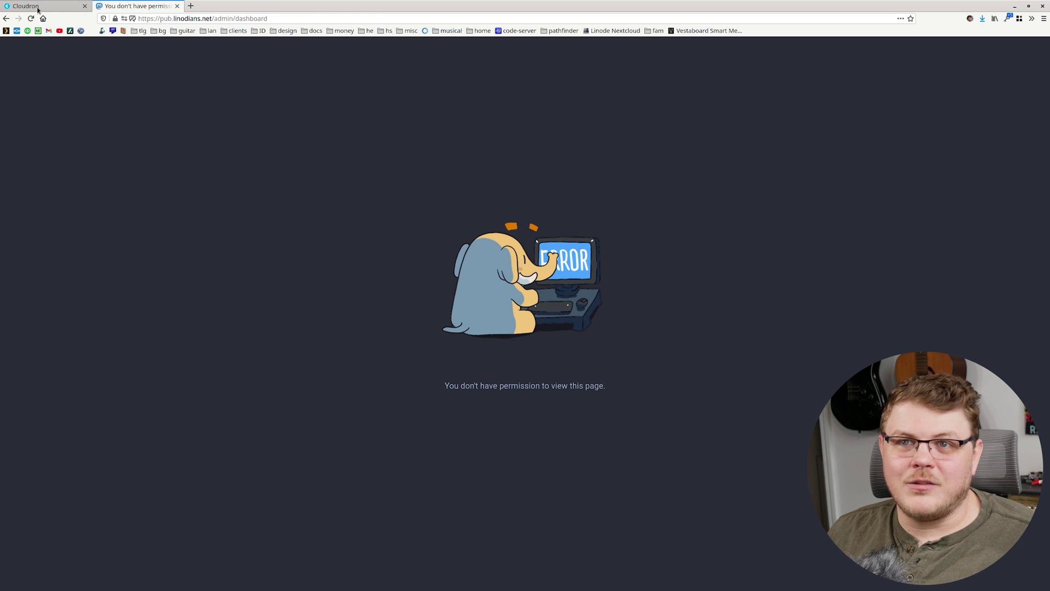
pyautogui.hotkey('ctrl', 'pageup')
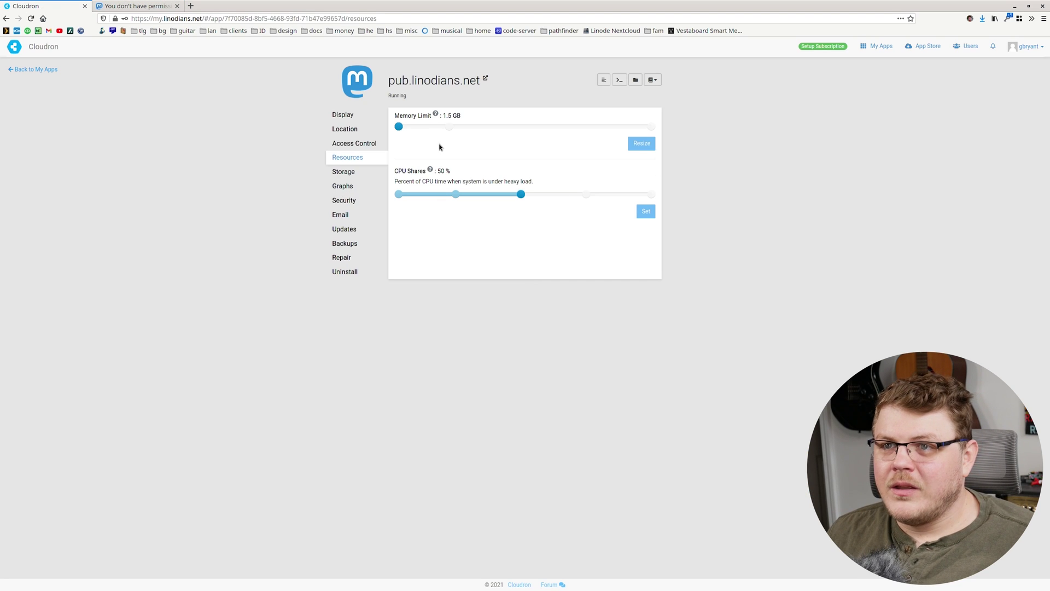
# Step: Run bin/tootctl accounts modify --role admin for the local user, then reload Mastodon
pyautogui.click(354, 114)
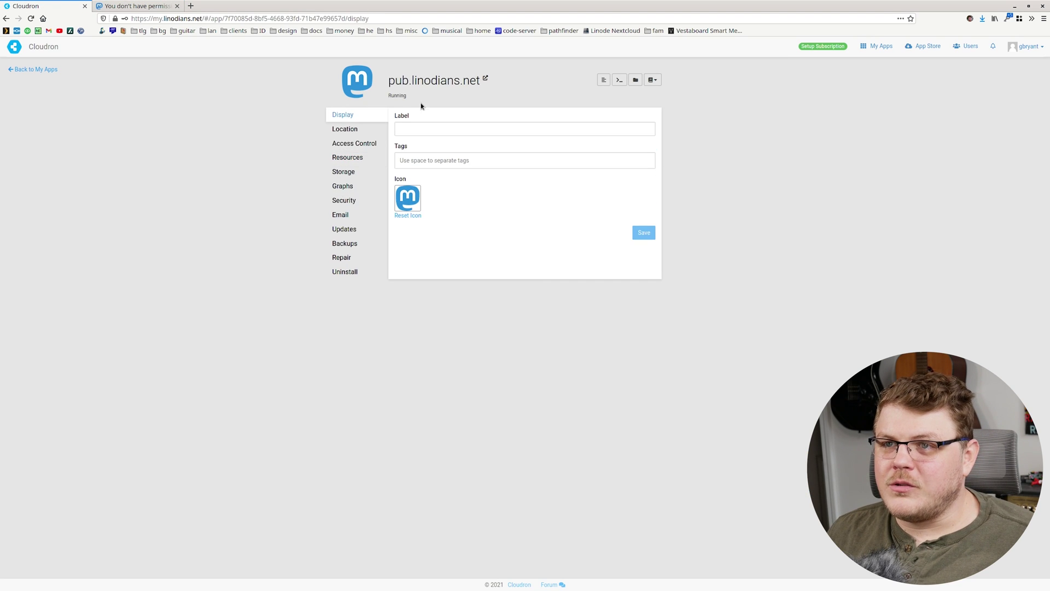
pyautogui.click(619, 80)
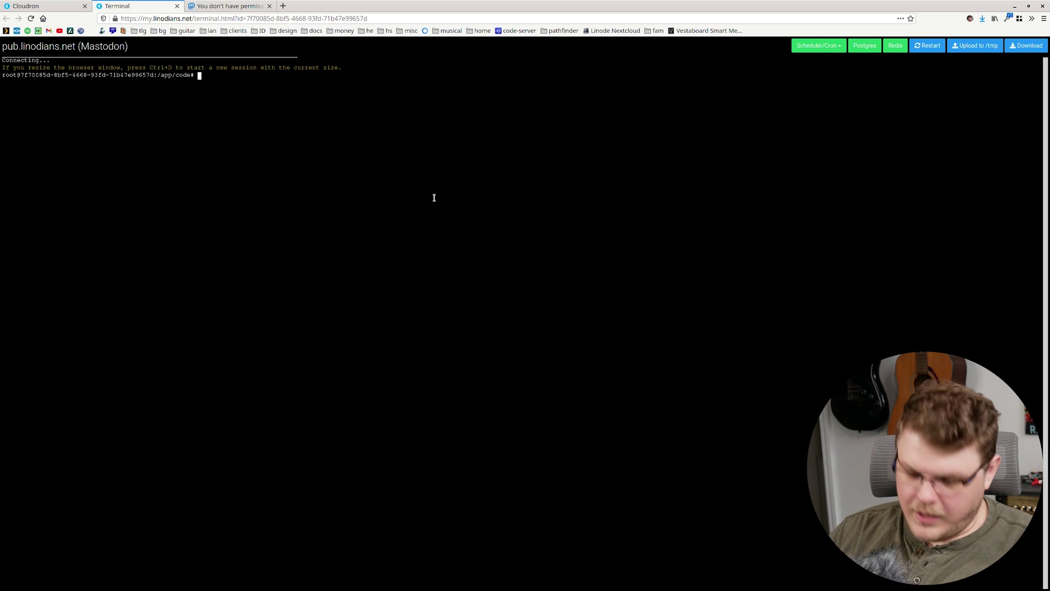
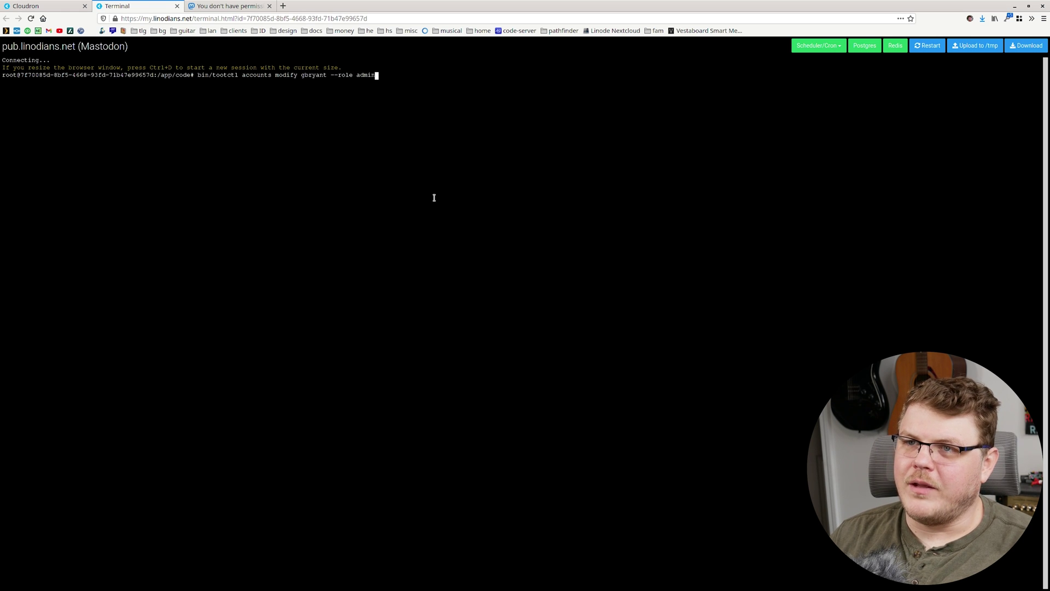
pyautogui.press('Return')
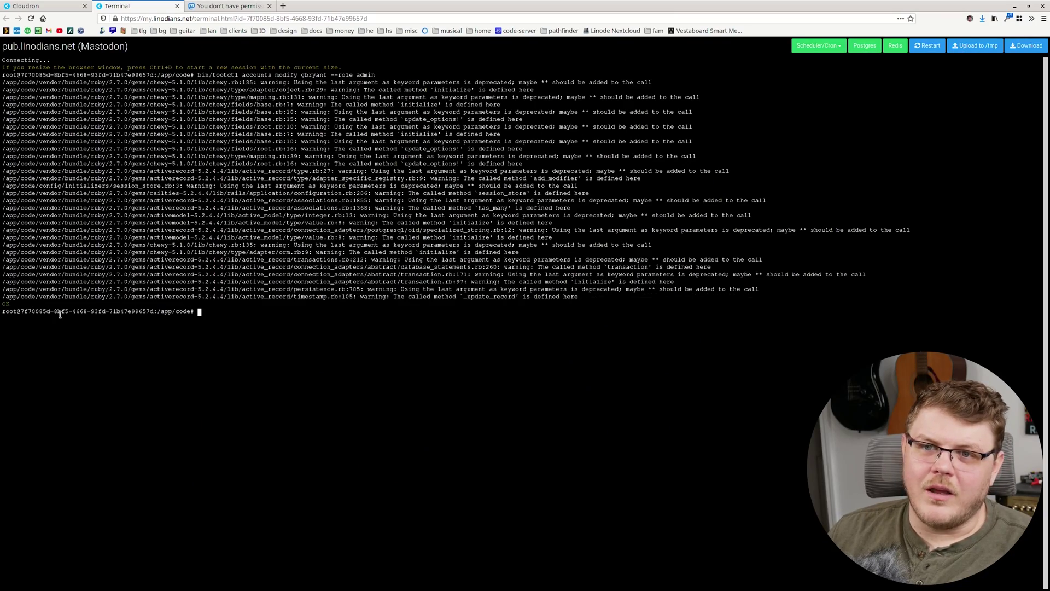
pyautogui.click(229, 6)
pyautogui.press('F5')
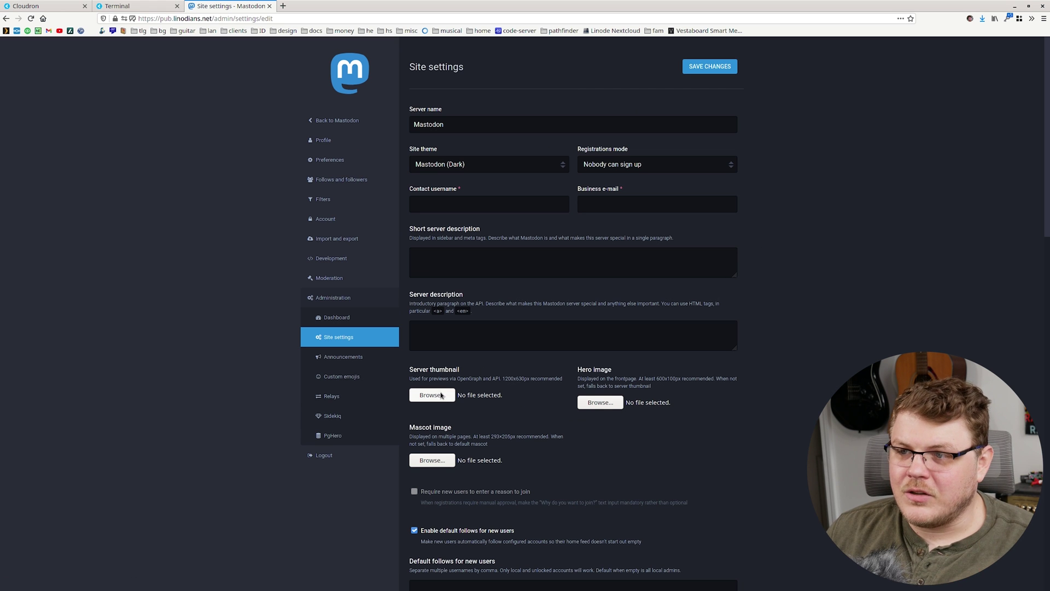
# Step: Review Site settings (Mastodon name, Dark theme, Nobody can sign up), visit Account, then go back
pyautogui.tripleClick(608, 377)
pyautogui.click(692, 390)
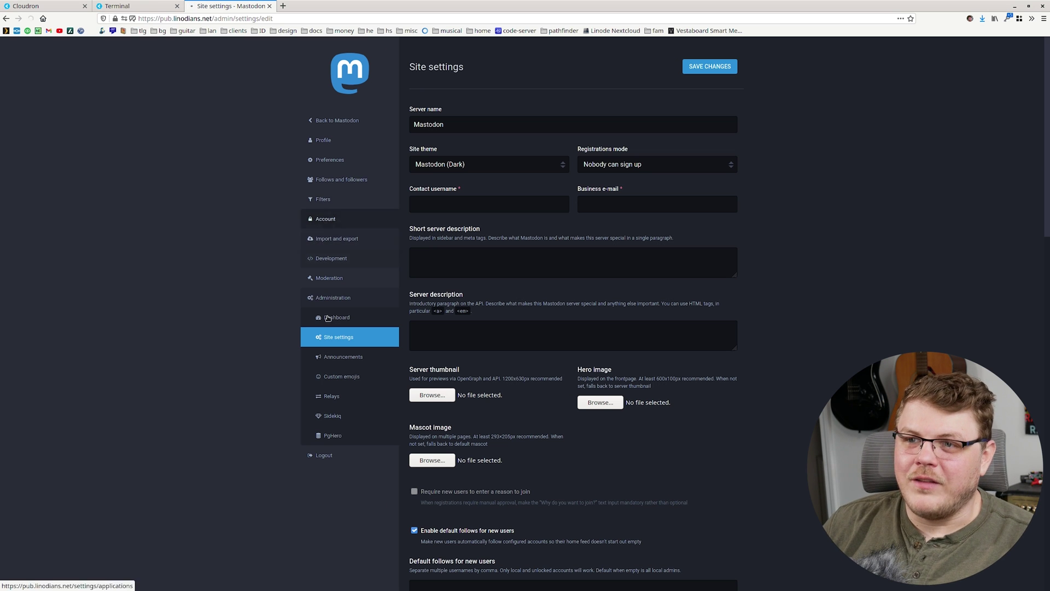
pyautogui.click(326, 219)
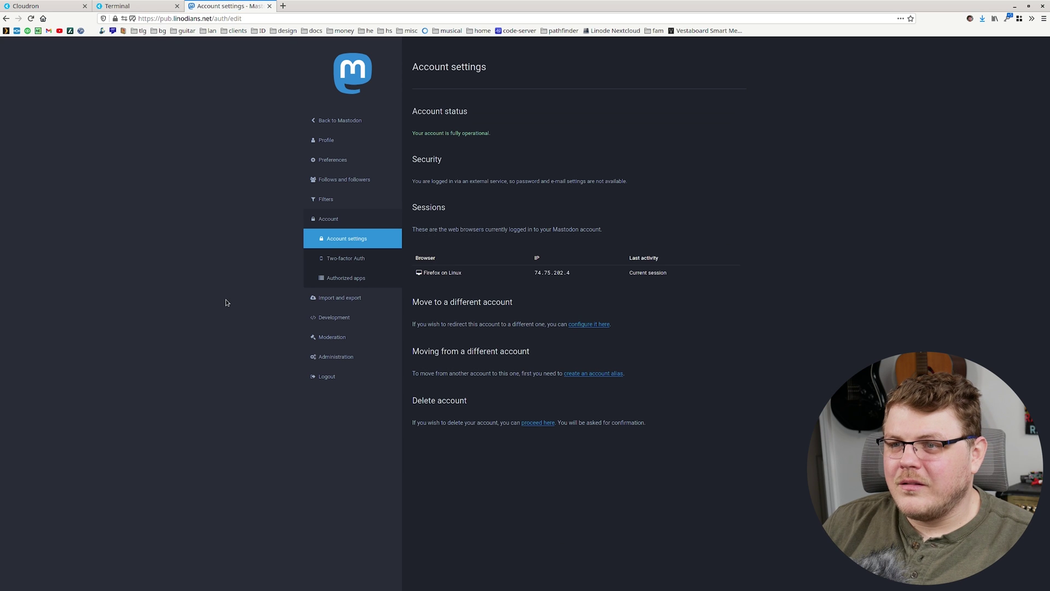
pyautogui.hotkey('alt', 'Left')
pyautogui.hotkey('alt', 'Left')
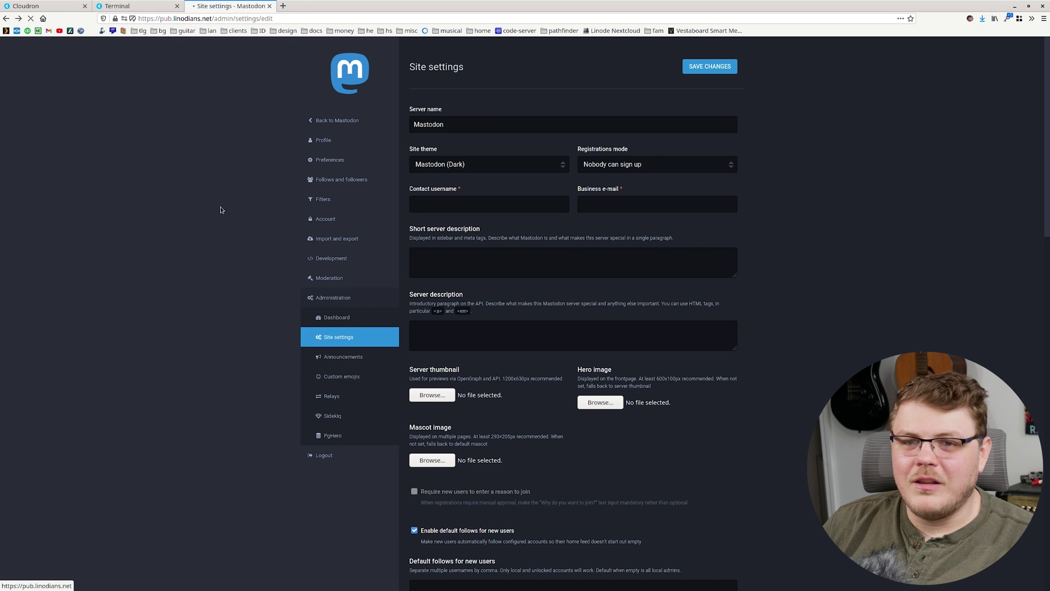